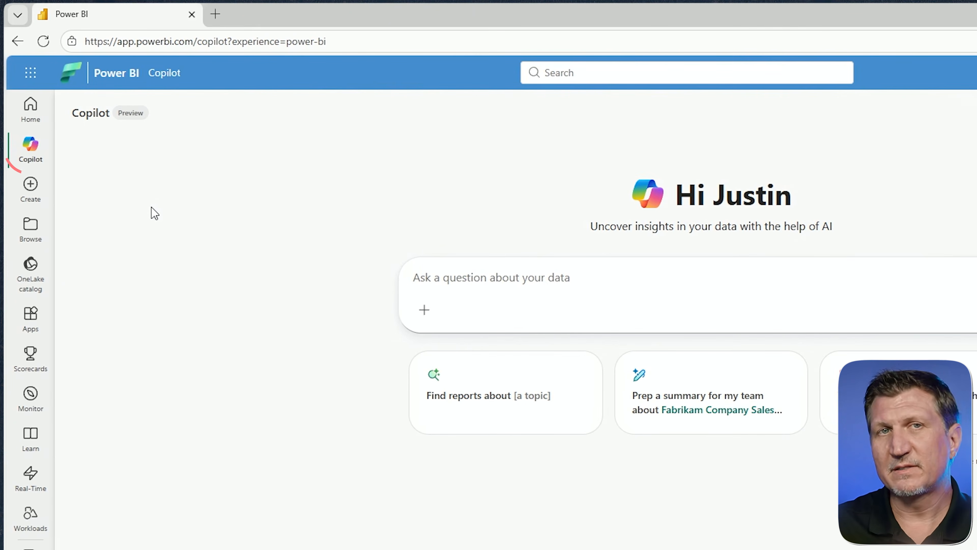
Step: Switch the Power BI home page layout from Copilot to Simplified
click(30, 112)
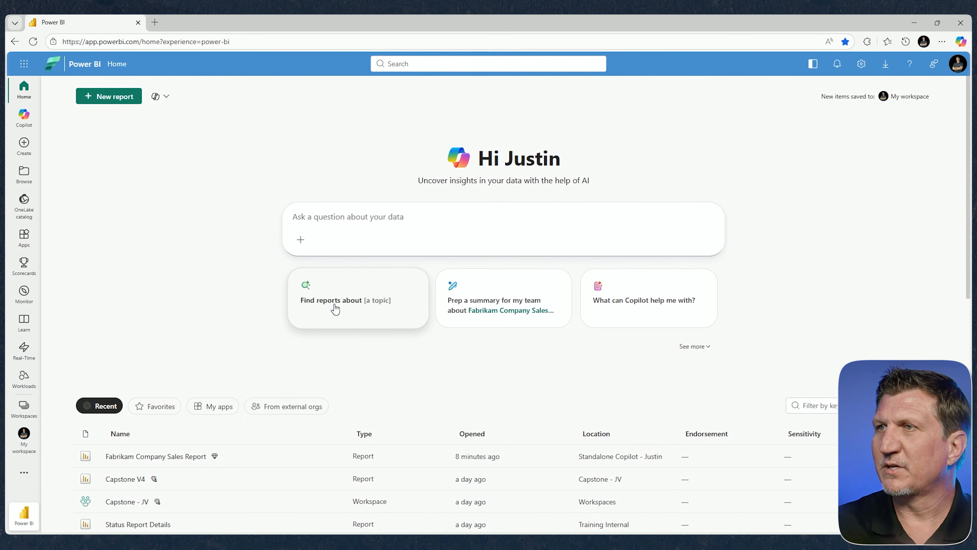
click(165, 96)
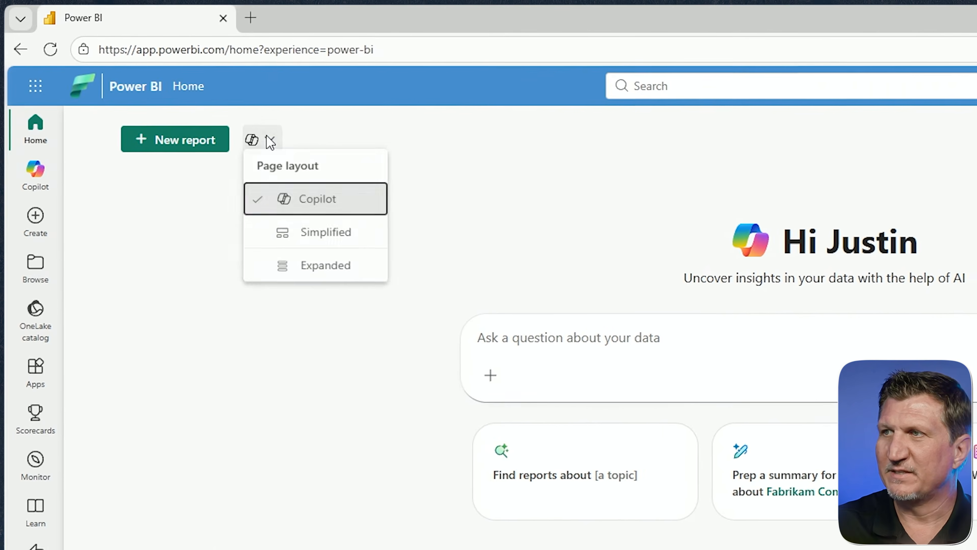
click(326, 250)
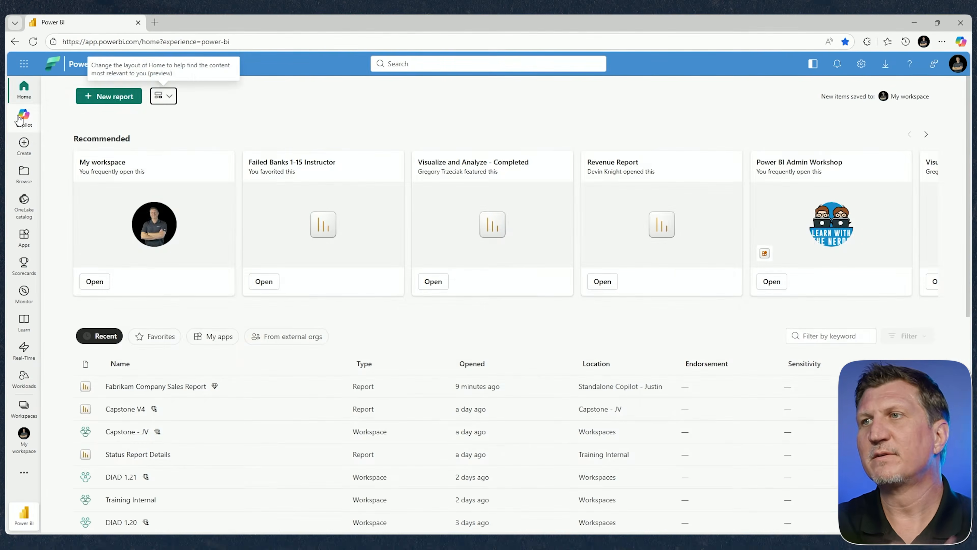
Step: Ask standalone Copilot to "Find reports about Fabrikam's sales trends for the year."
click(35, 175)
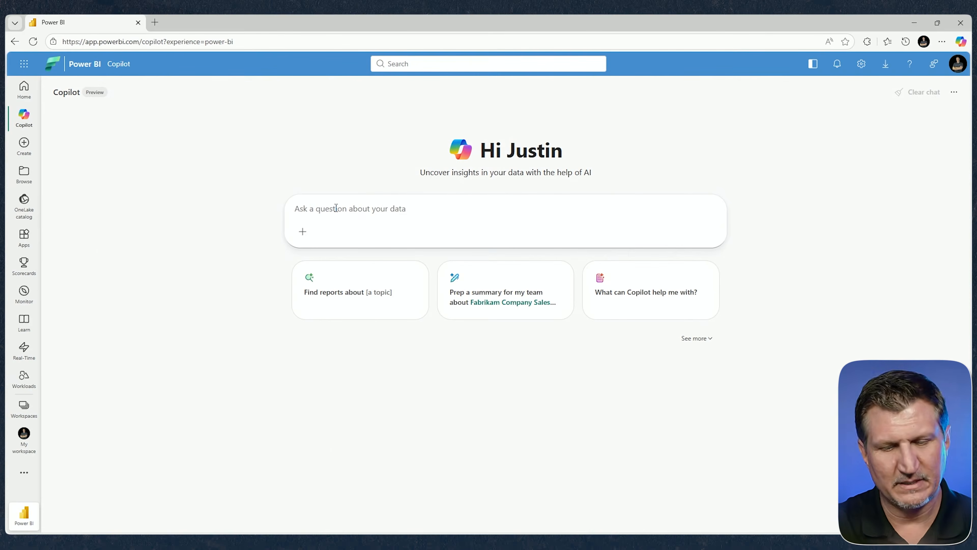
text(Find reports about Fabrikam’s sales trends for the year.)
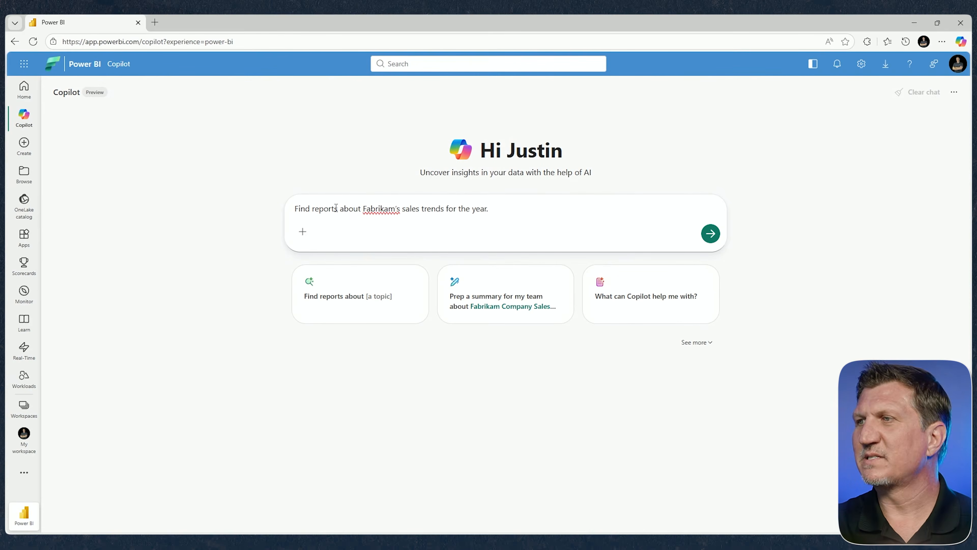
key(Return)
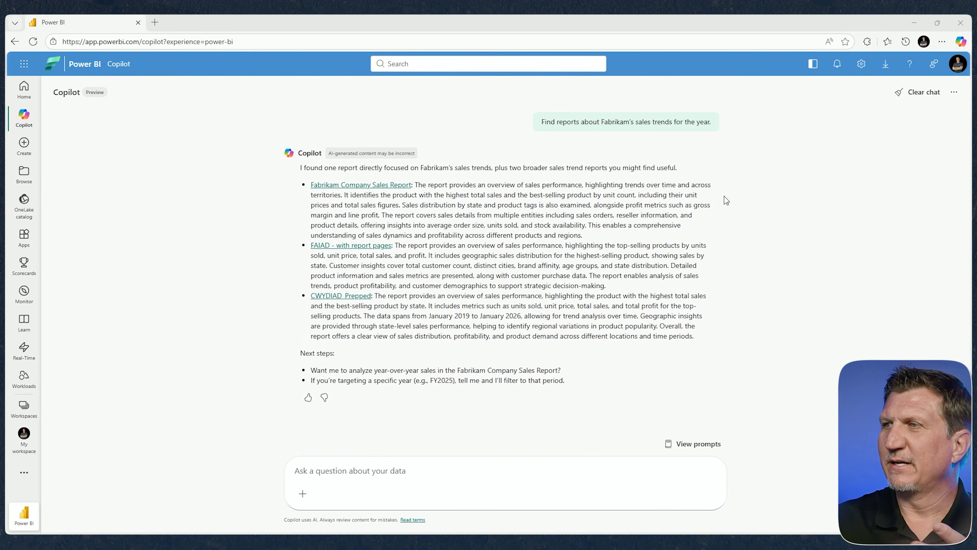
Step: View the Fabrikam Company Sales Report from Copilot's answer, and close it to return to the chat
click(363, 189)
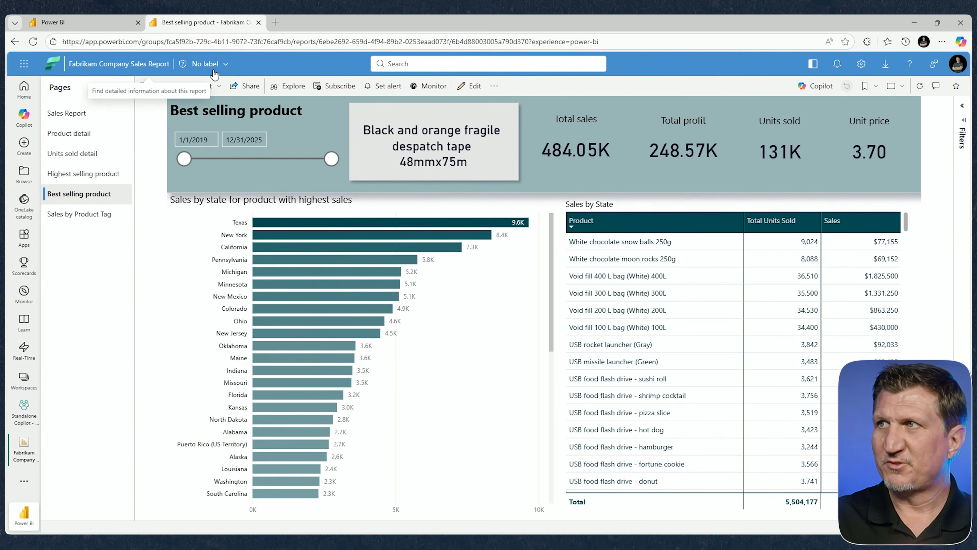
click(259, 22)
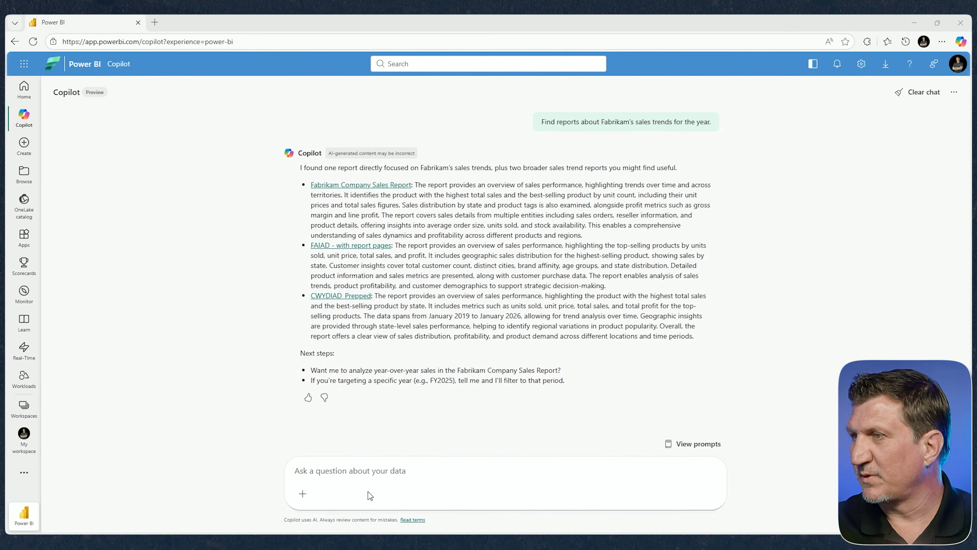
Step: Ask Copilot "Give me an overview of Fabrikam Company Sales"
click(400, 474)
text(Give me an overview of Fabrikam Company Sales)
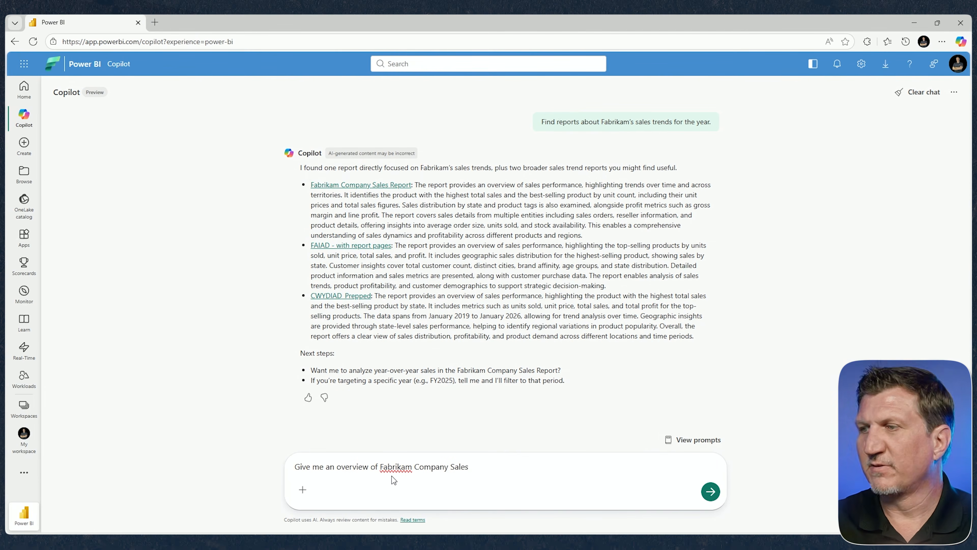
key(Return)
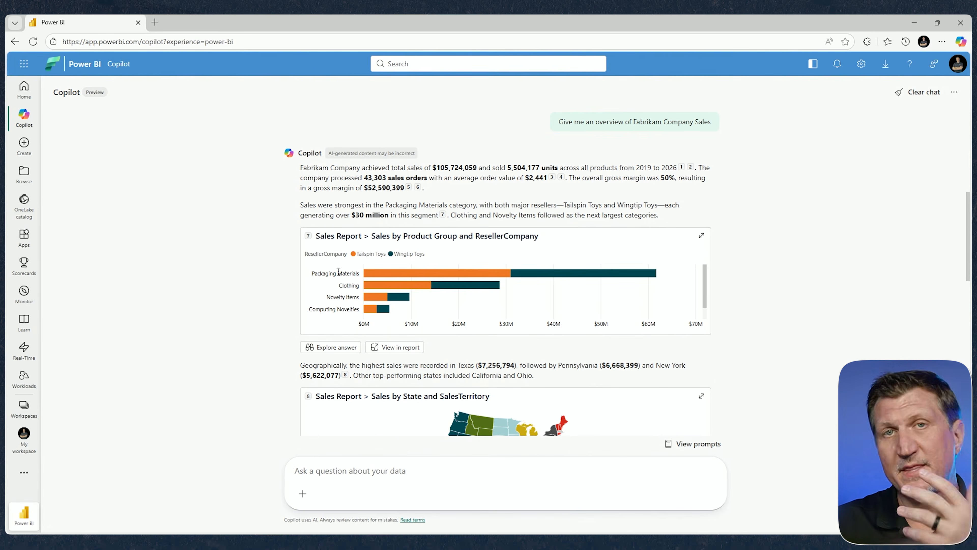
Step: Review the overview's visuals, including the Sales by Product Group and ResellerCompany chart in its source report, and return to the chat
scroll(406, 358, down, 6)
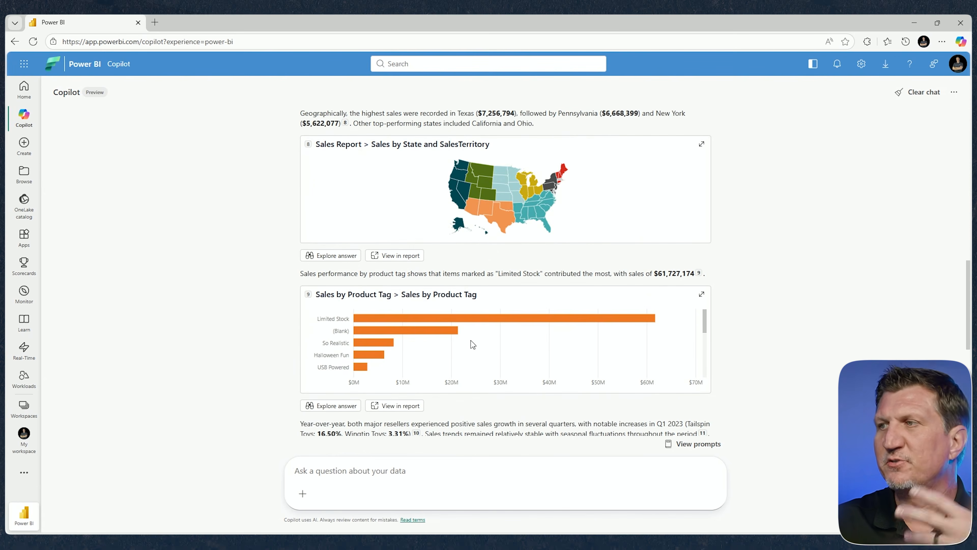
scroll(494, 308, up, 5)
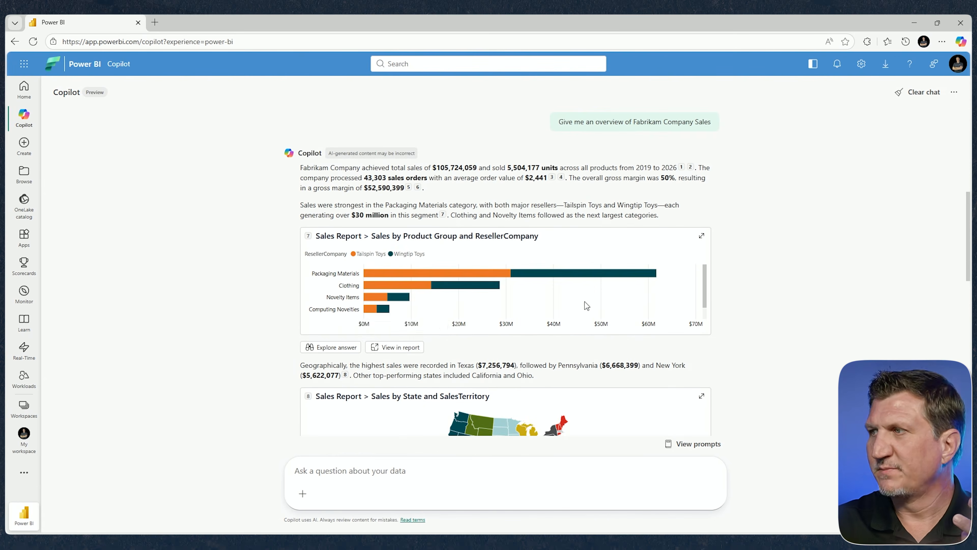
click(389, 348)
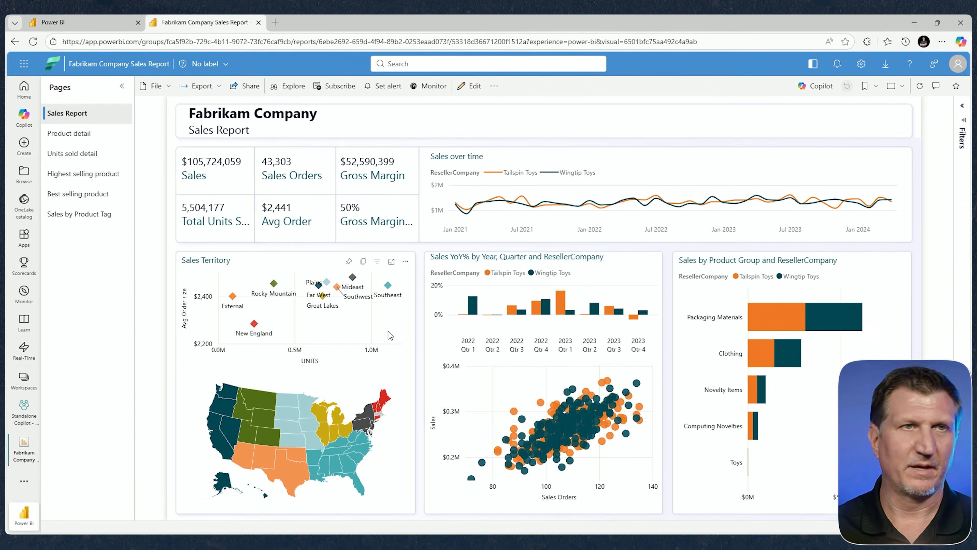
key(ctrl+w)
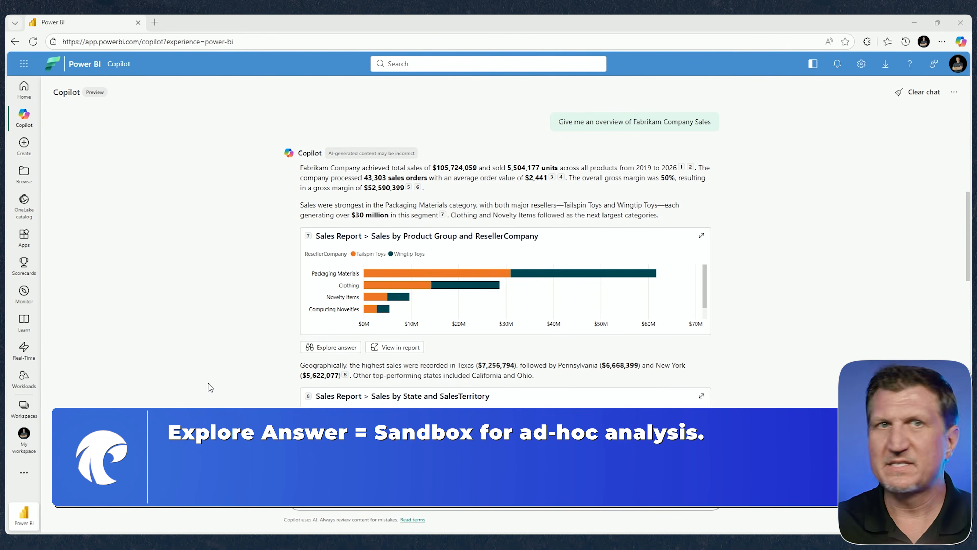
Step: Explore the Sales by Product Group and ResellerCompany answer and save the exploration as "Exploration 1" in the Standalone Copilot workspace
click(331, 348)
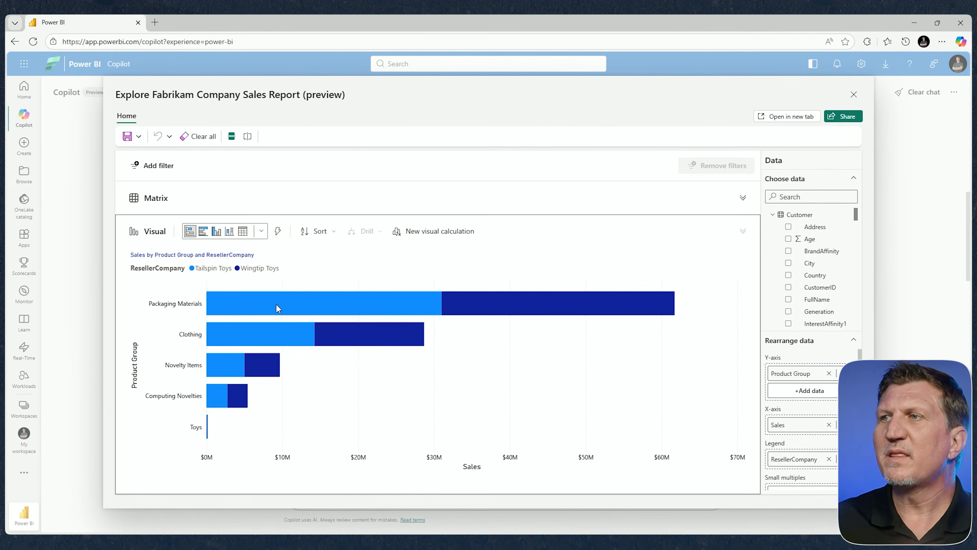
click(139, 136)
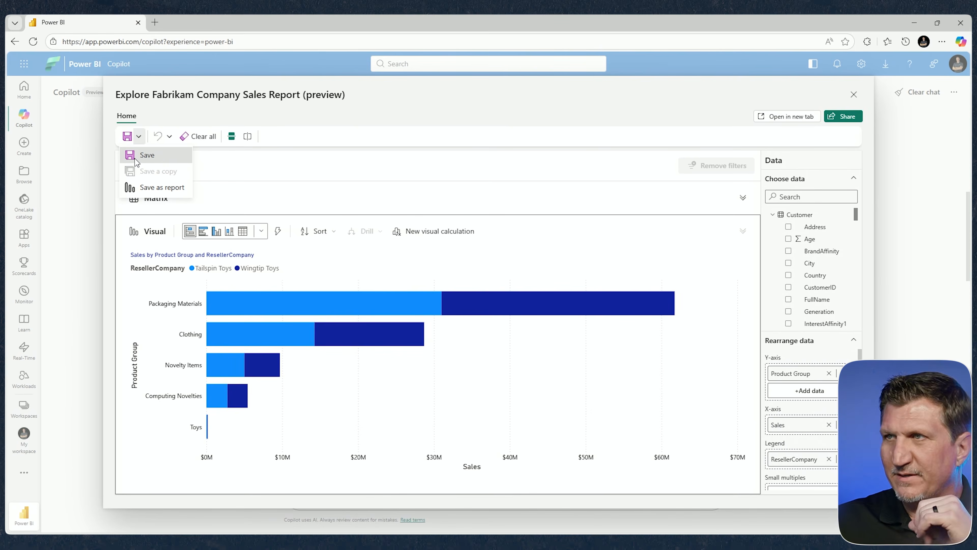
click(155, 159)
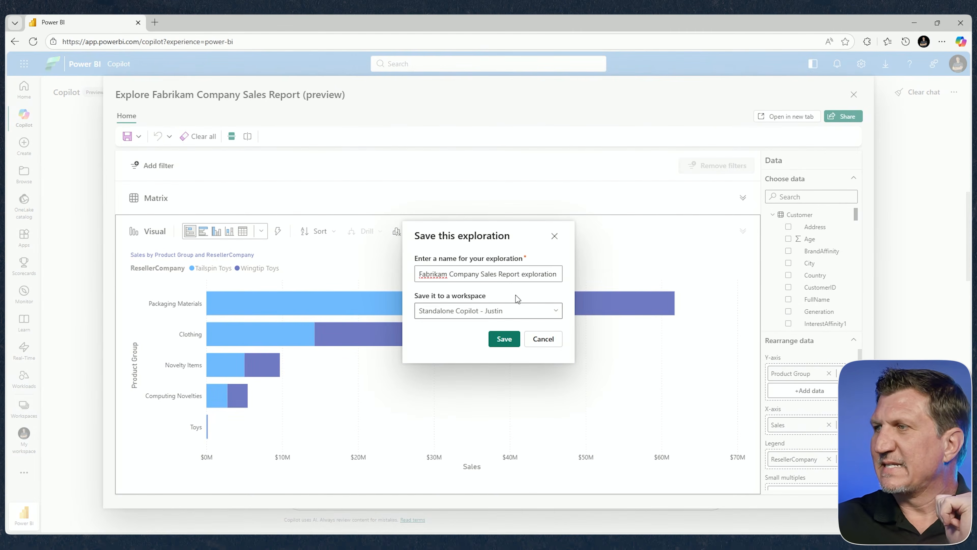
drag(520, 274, 379, 255)
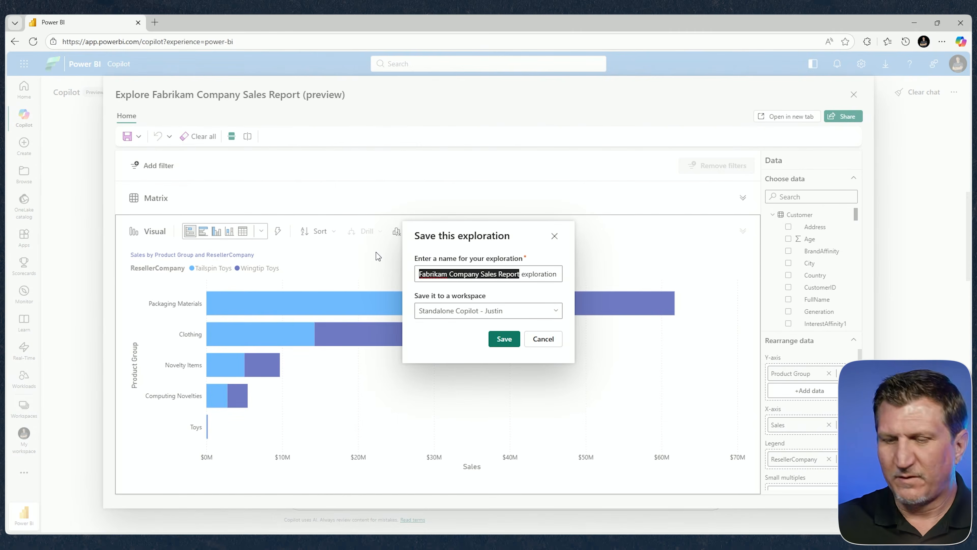
key(Delete)
key(Delete)
key(Delete)
text(E)
key(Right)
key(End)
text(1)
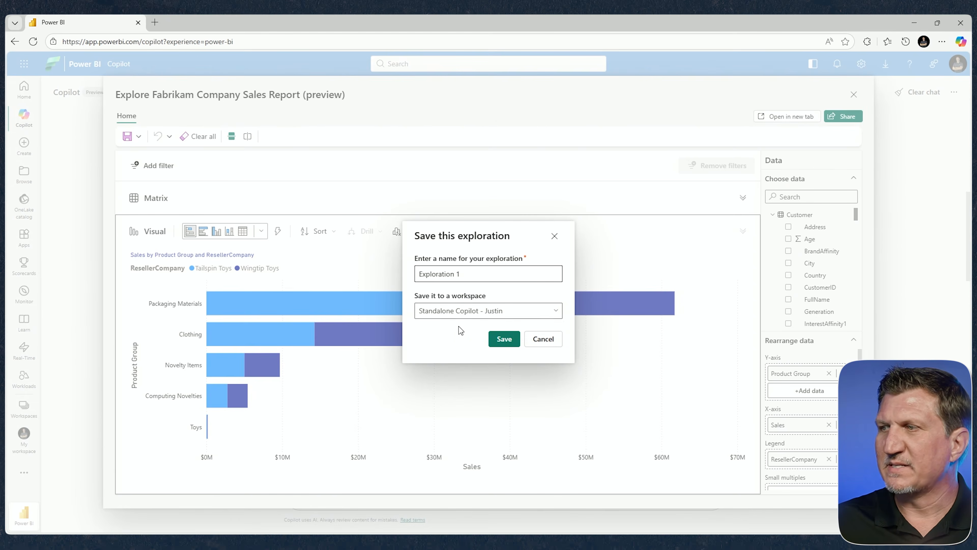
click(504, 341)
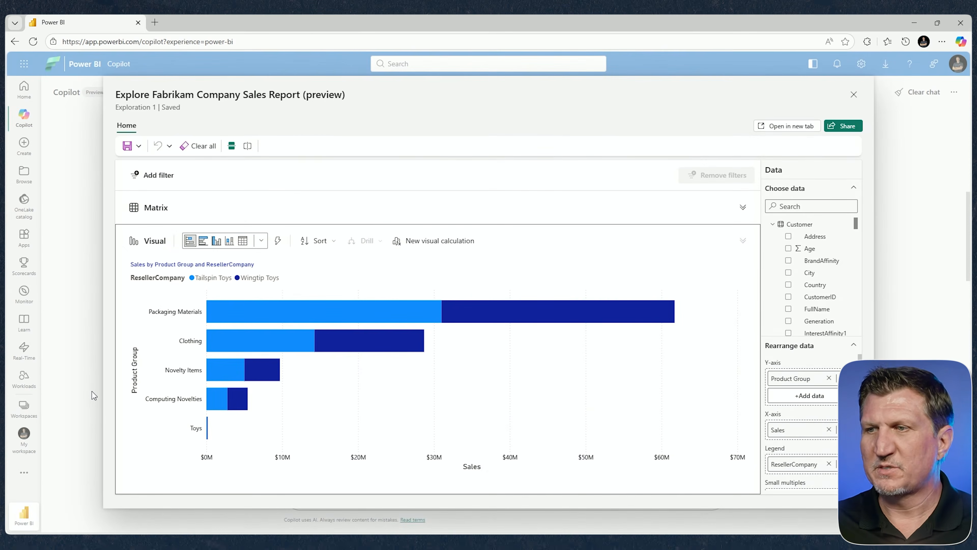
Step: Find the Standalone Copilot workspace by searching for "Stand" and open it to check the saved exploration
click(23, 407)
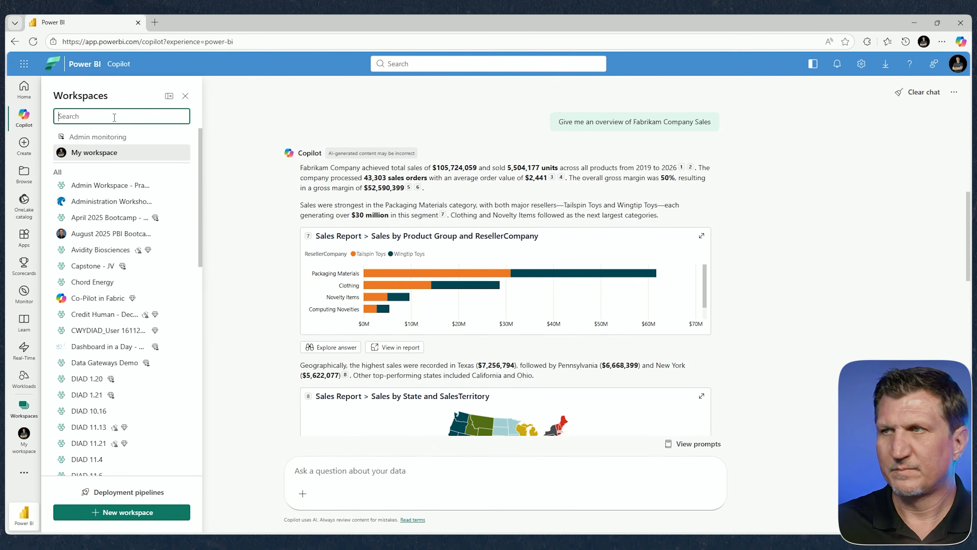
text(Stand)
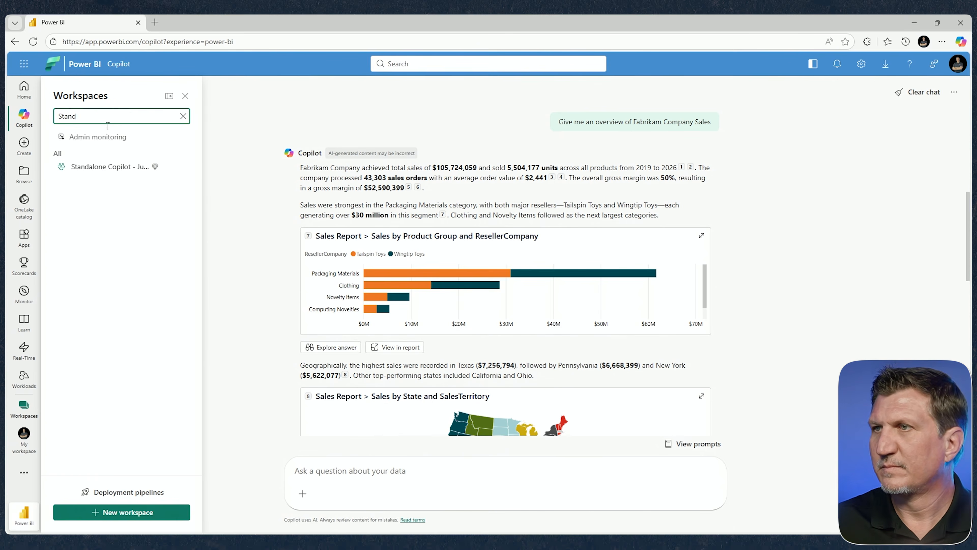
click(92, 167)
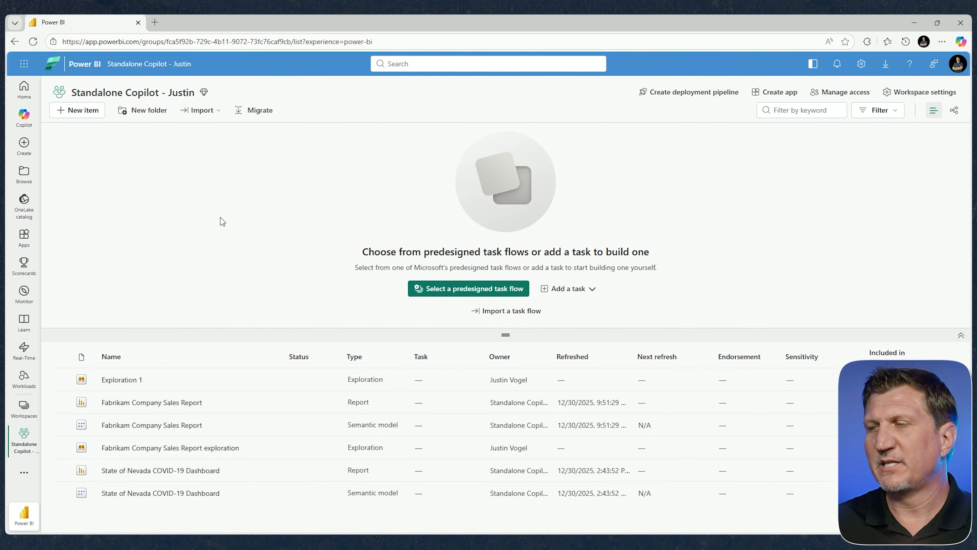
Step: Return to Copilot, attach the Fabrikam Company Sales Report as reference, and ask "What is out best selling product?"
click(24, 116)
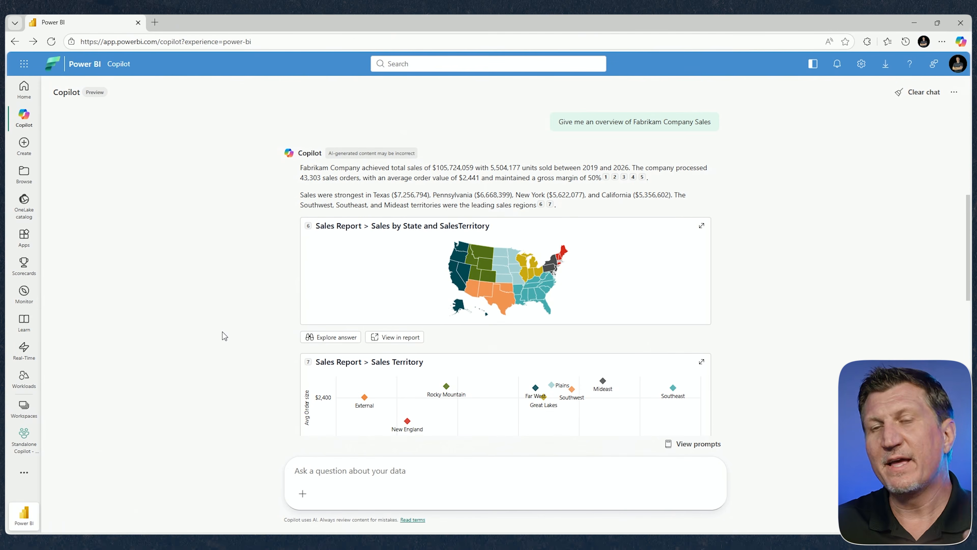
click(330, 471)
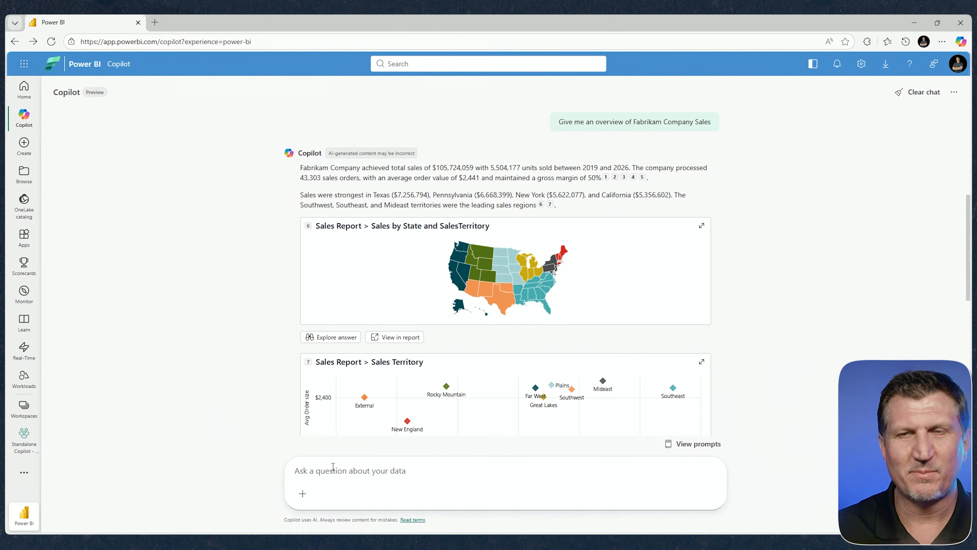
click(302, 493)
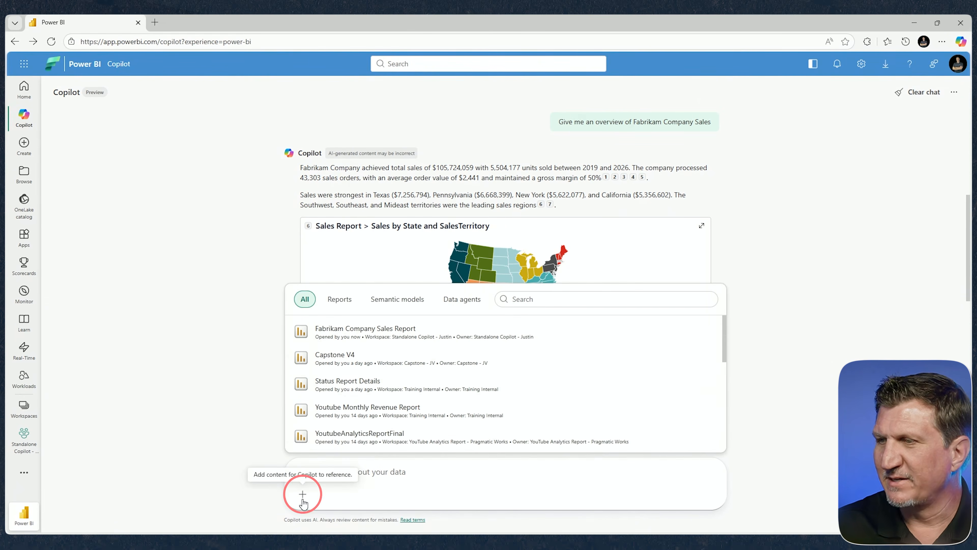
click(380, 341)
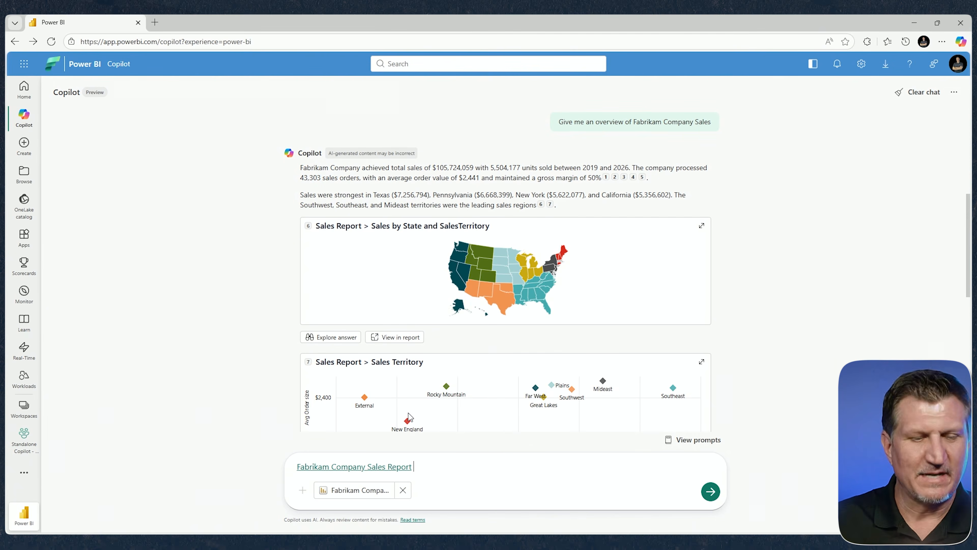
text(What is out best)
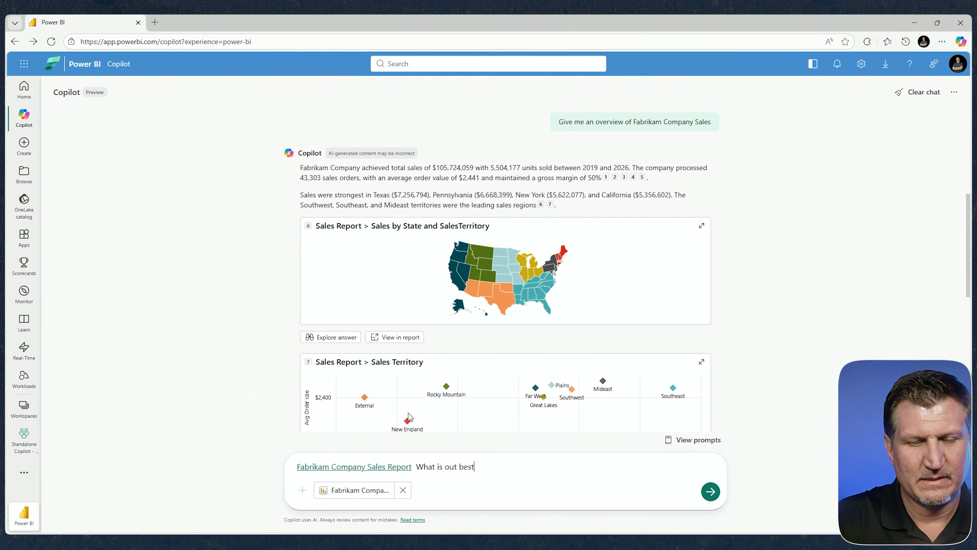
text( selling product?)
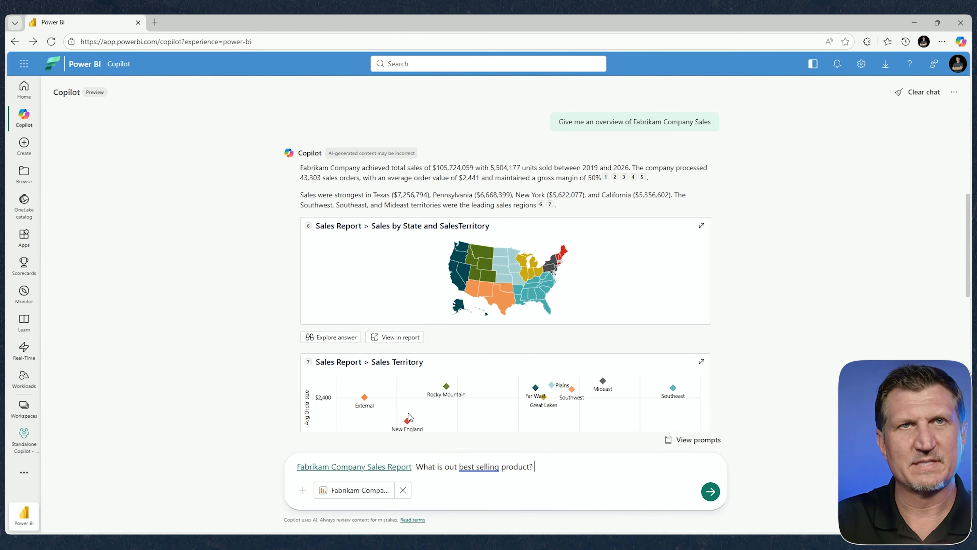
key(Return)
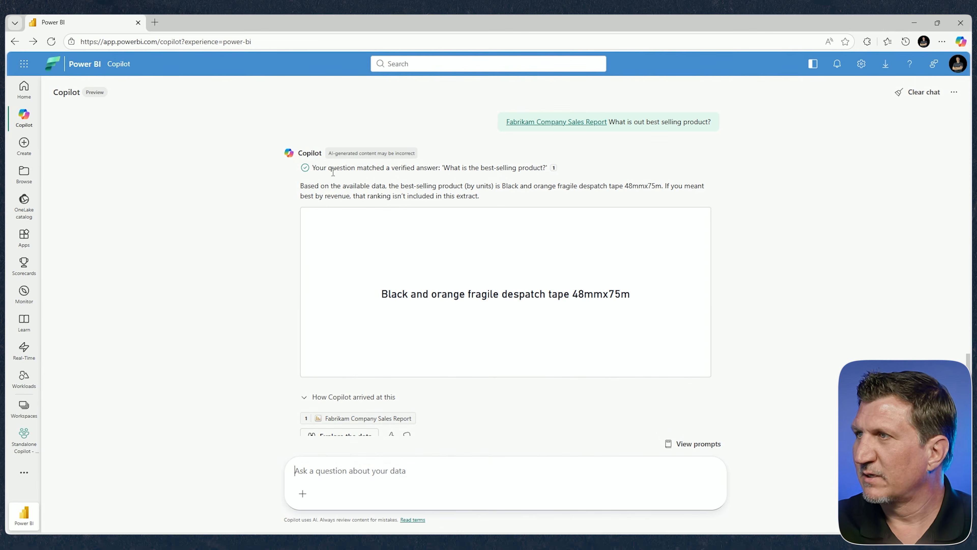
Step: Examine the verified answer about the best-selling product and expand the explanation of how Copilot arrived at it
drag(312, 168, 573, 171)
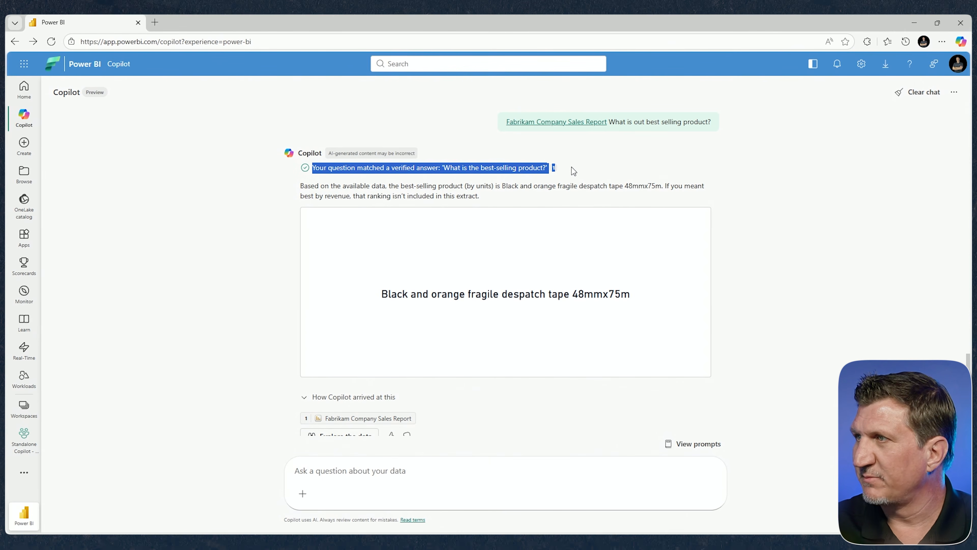
click(215, 212)
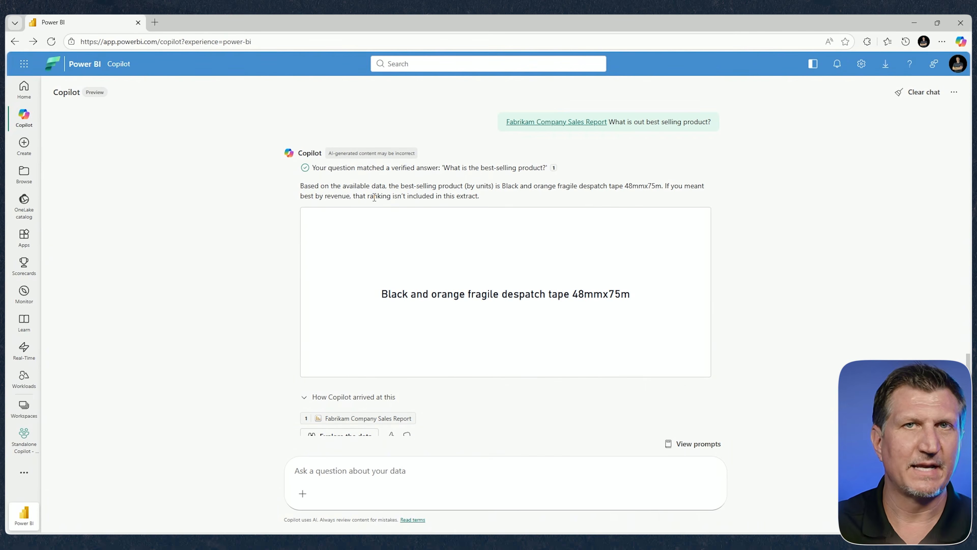
scroll(374, 197, down, 1)
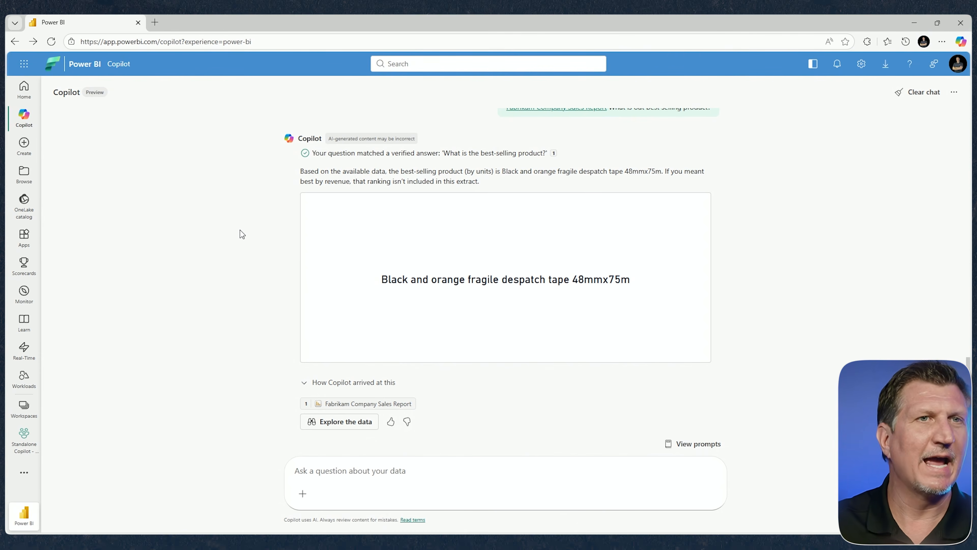
click(304, 383)
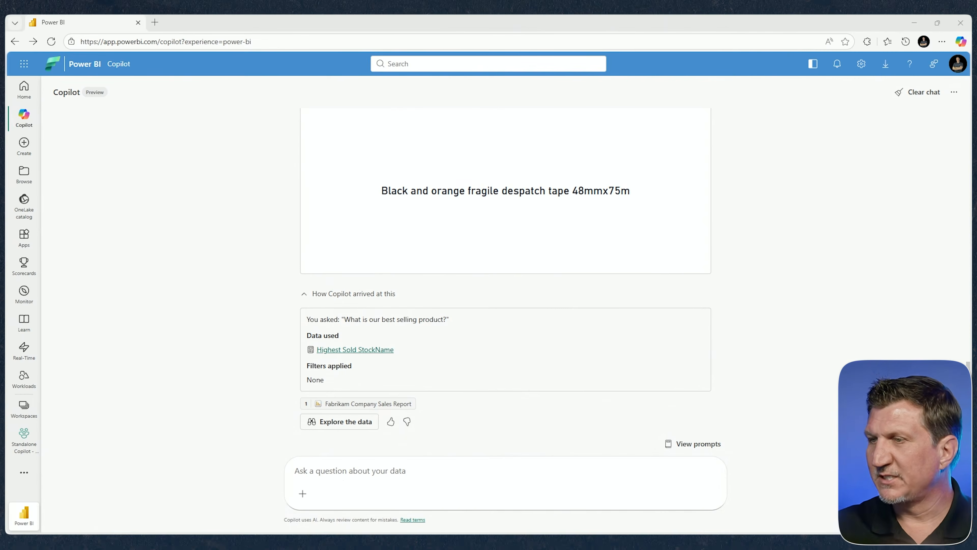
Step: Ask Copilot "Return all customers that make up the top 1% of total sales."
click(342, 484)
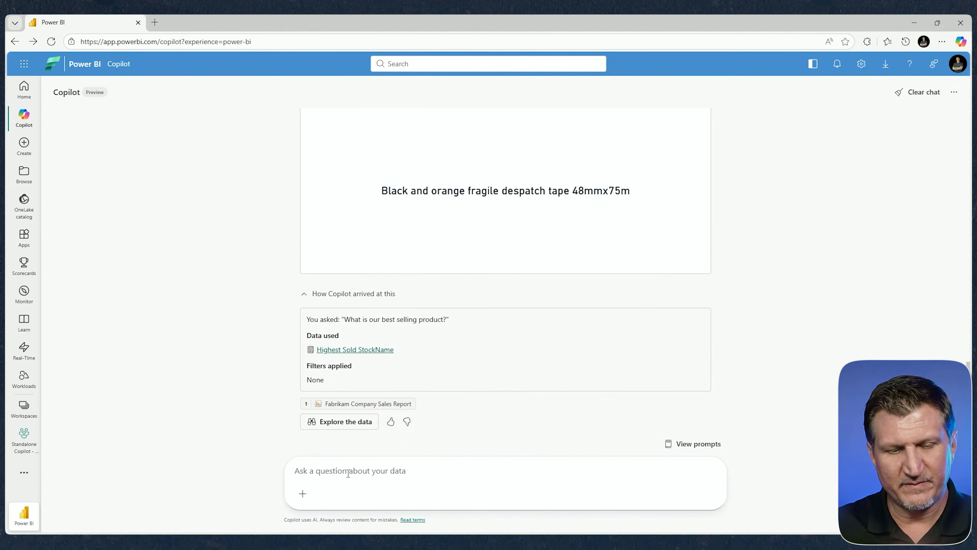
text(Return all customers that make up the top 1% of total sales)
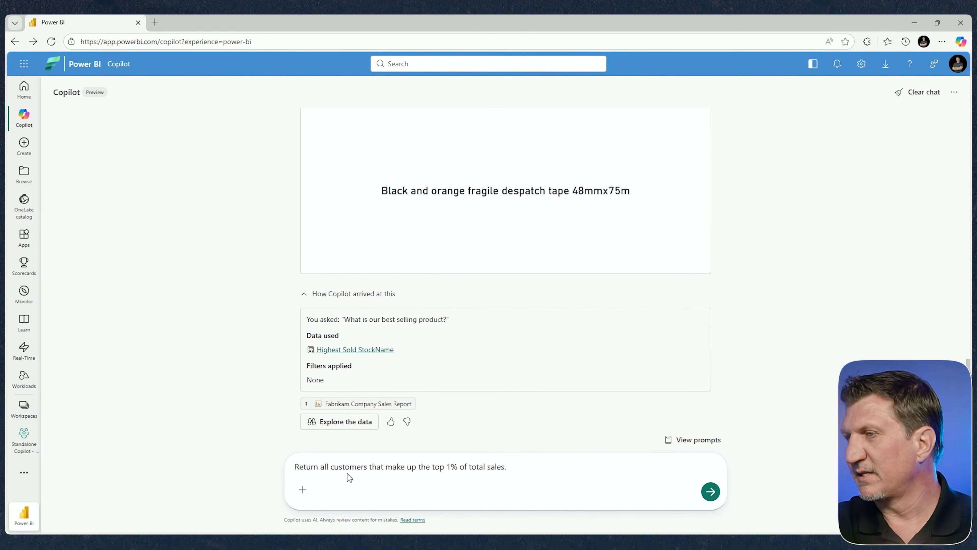
key(Return)
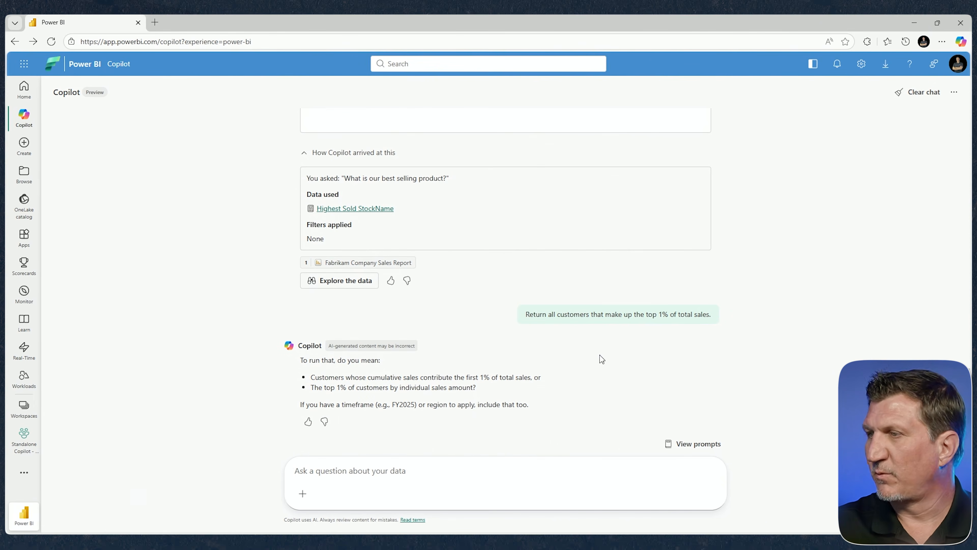
Step: Answer the clarifying question with Copilot's second suggested interpretation, "The top 1% of customers by individual sales amount"
drag(474, 387, 311, 386)
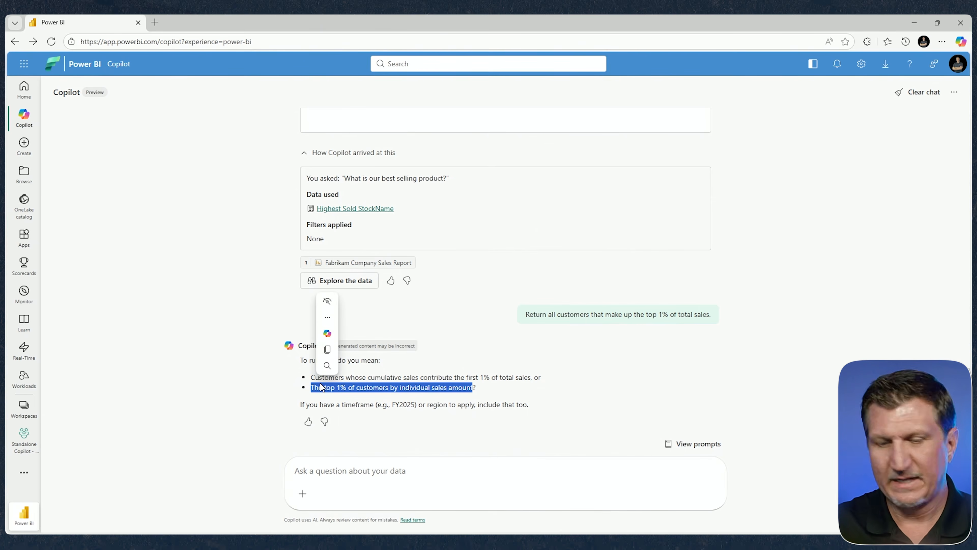
key(ctrl+c)
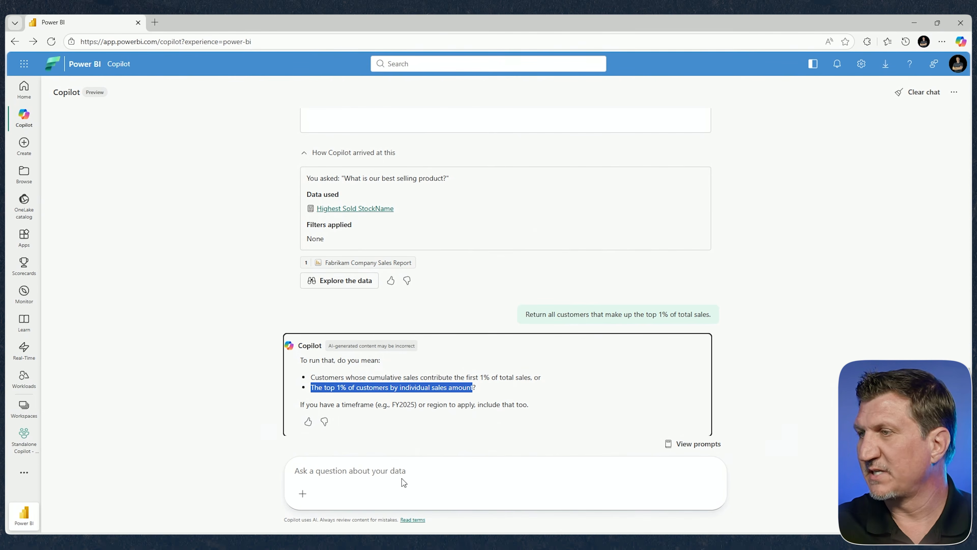
click(404, 473)
key(ctrl+v)
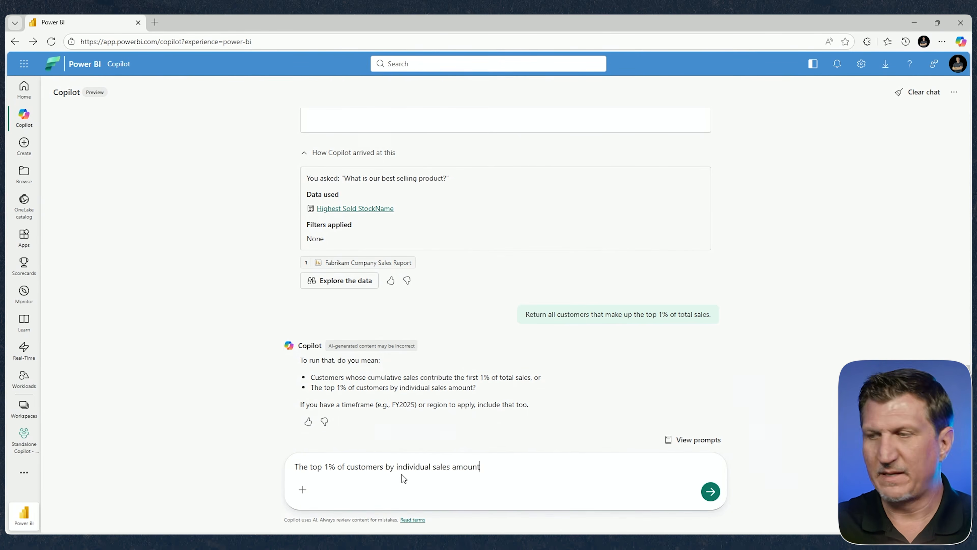
key(Return)
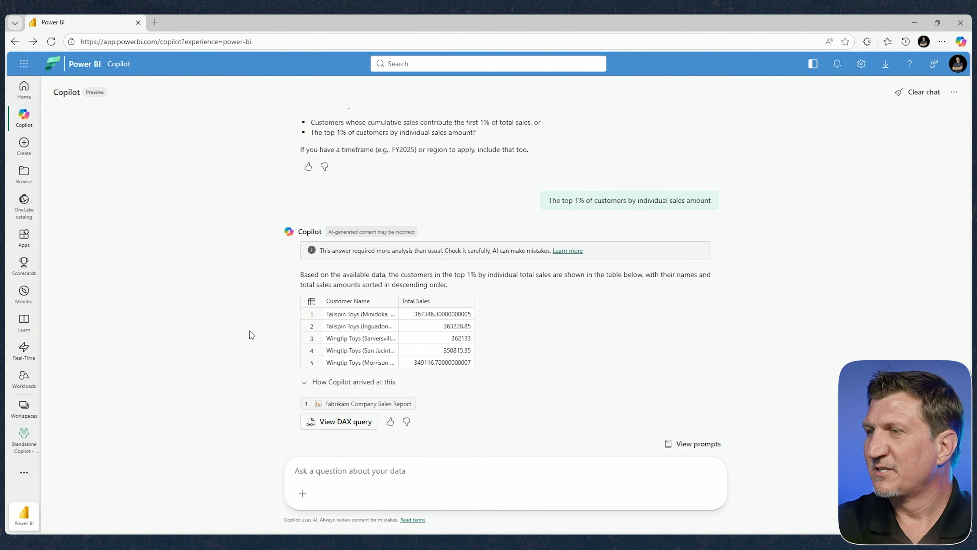
Step: Expand how Copilot arrived at the top 1% customer answer and open its DAX query in the query editor for running
click(305, 383)
scroll(357, 384, down, 2)
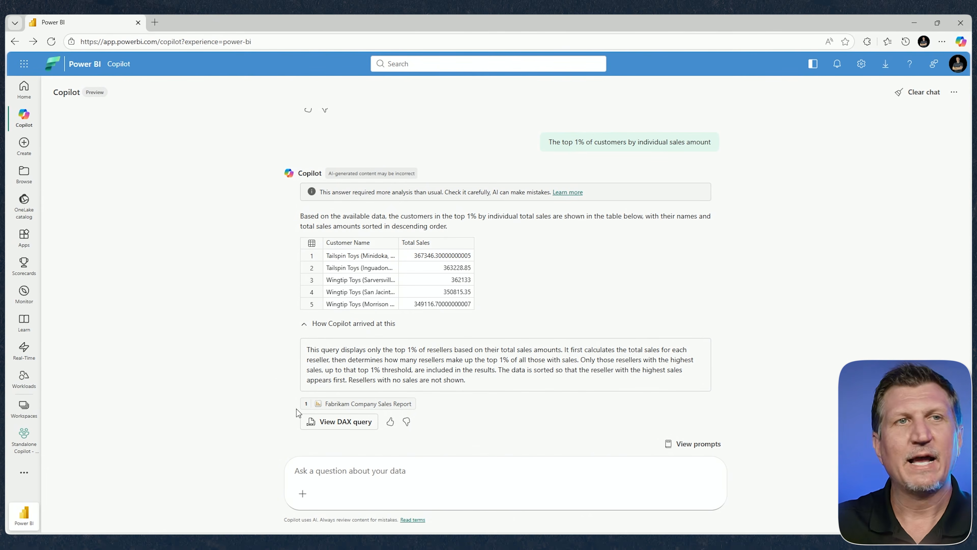
click(347, 422)
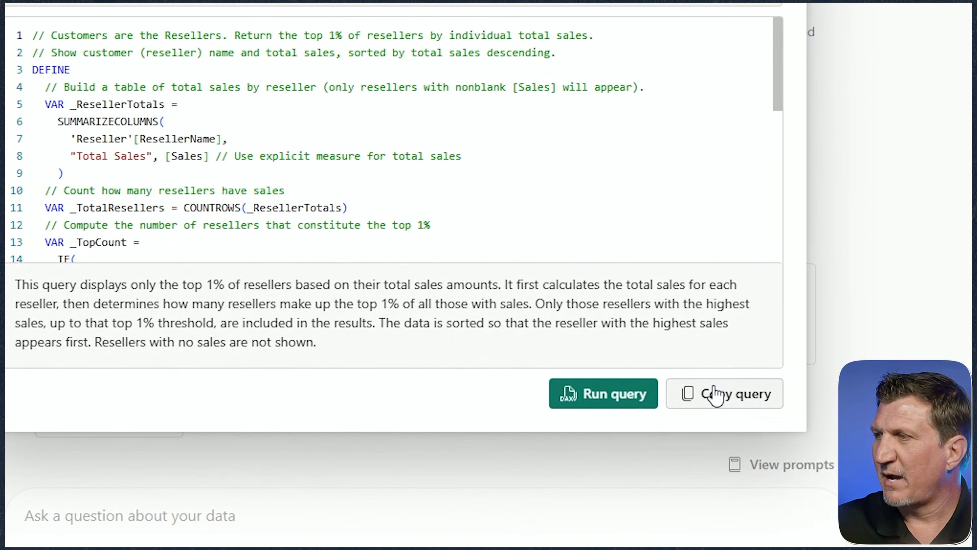
click(584, 394)
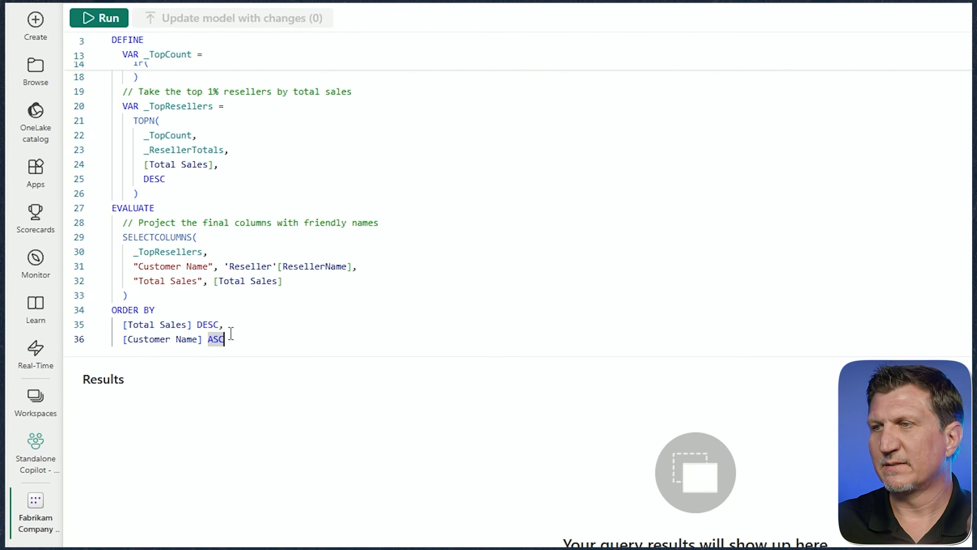
Step: Review the full DAX query for the top 1% of resellers by total sales and run it
scroll(186, 306, up, 2)
scroll(185, 306, down, 2)
scroll(185, 306, up, 6)
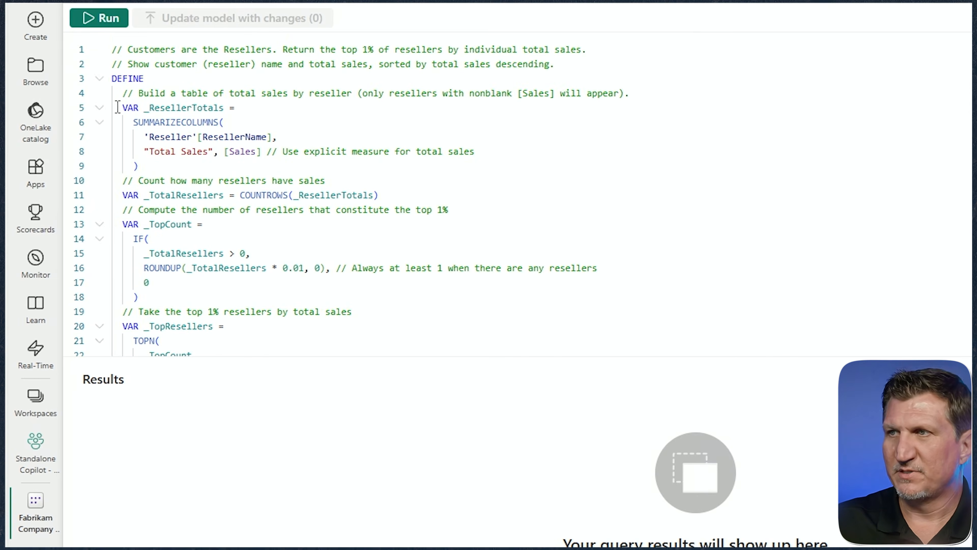
scroll(121, 238, down, 1)
scroll(118, 250, down, 5)
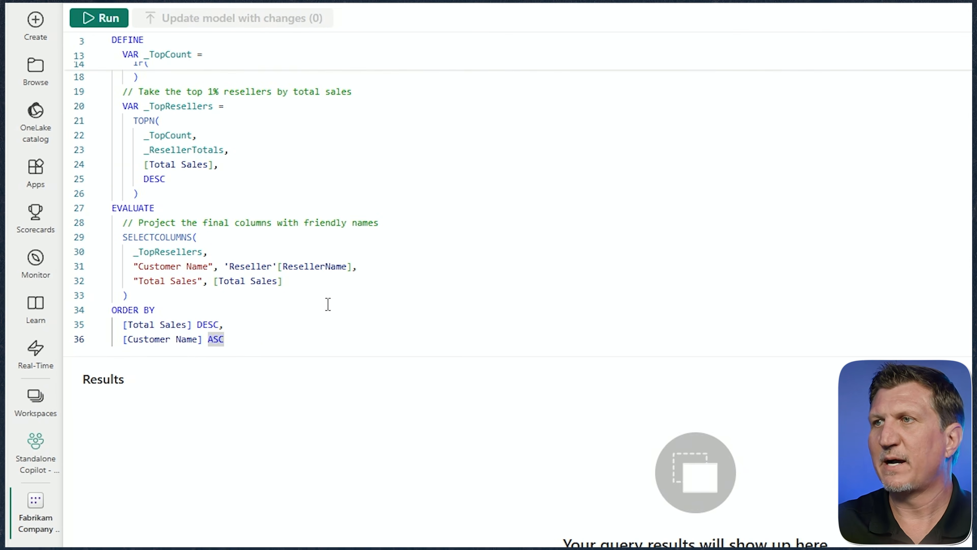
click(110, 21)
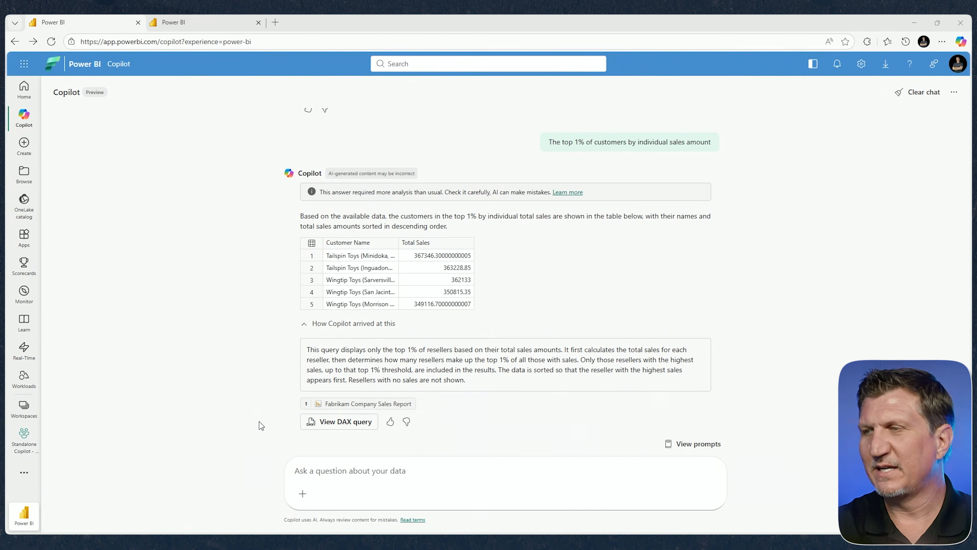
Step: Return to the Copilot chat, ask "Show me units sold over time." and follow up with "make this a line chart for 2021"
click(306, 466)
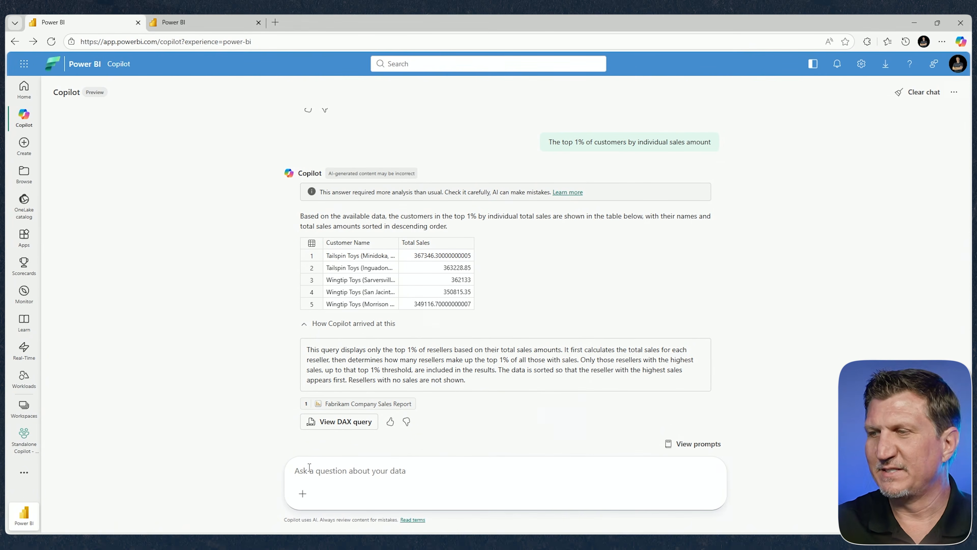
key(ctrl+v)
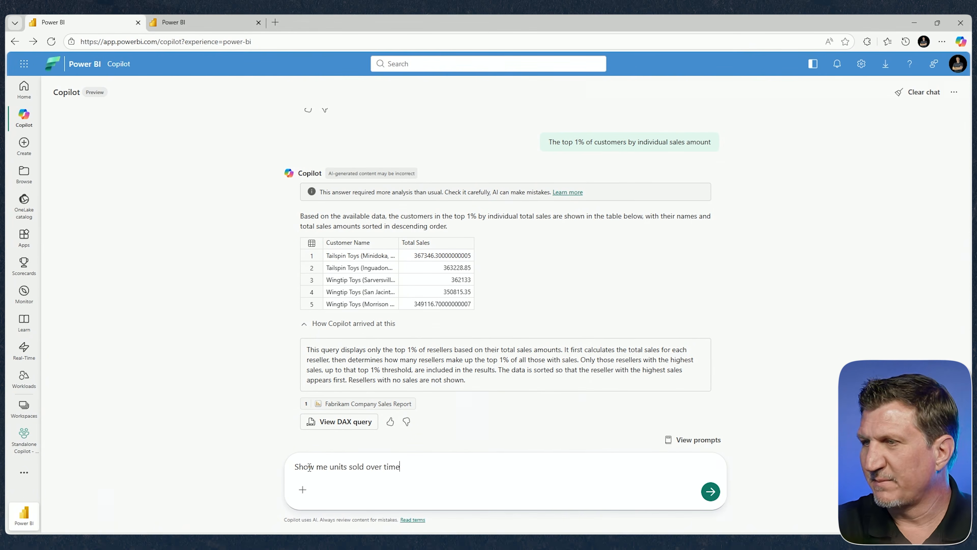
text(.)
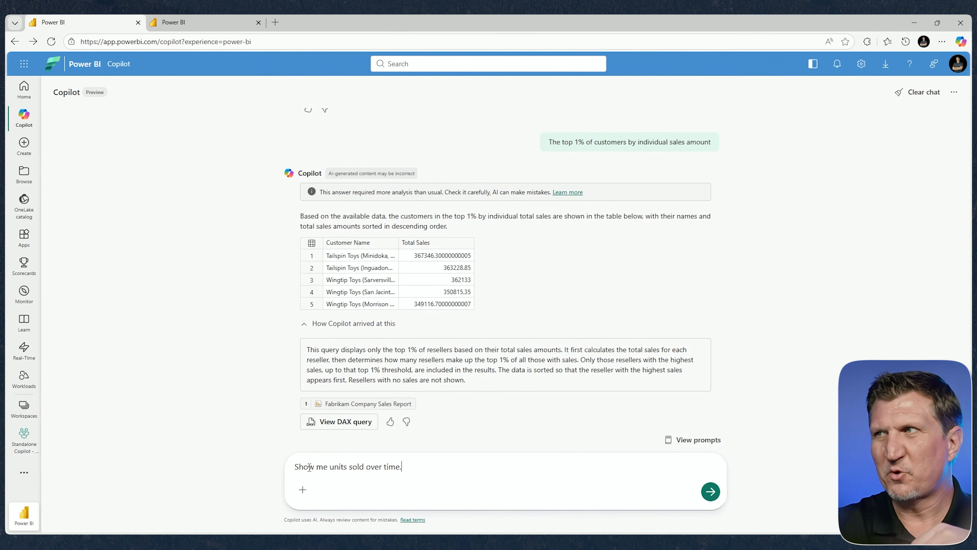
key(Return)
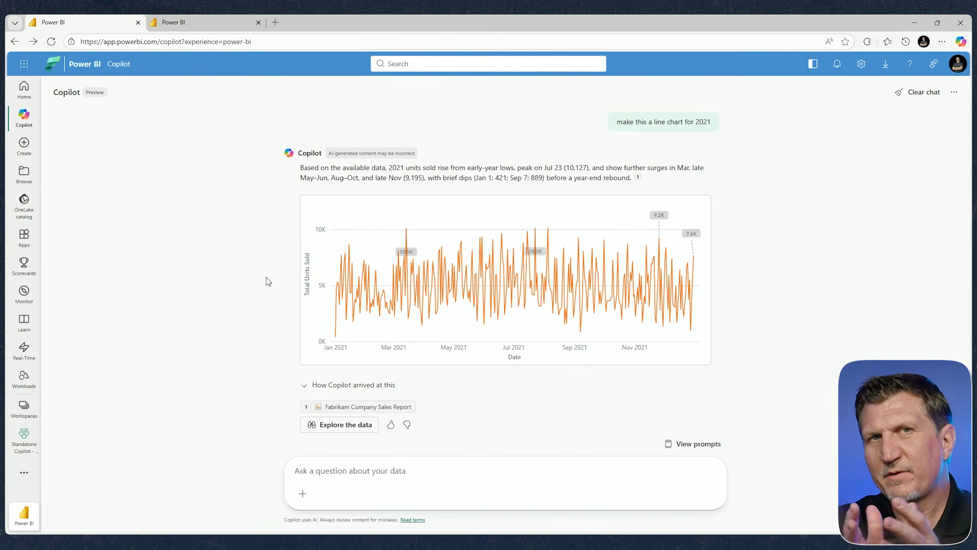
Step: Examine the monthly units sold table in the answer preceding the 2021 line chart
scroll(272, 261, up, 5)
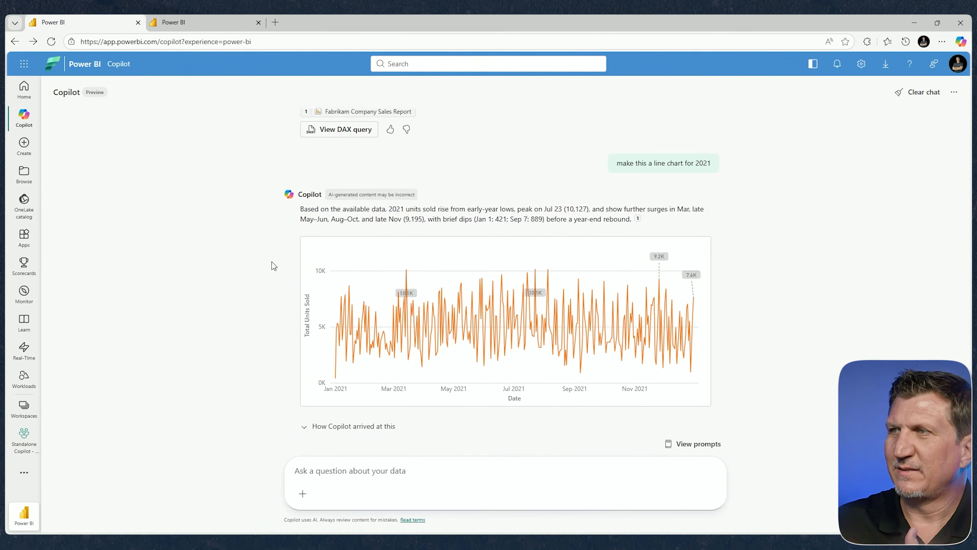
scroll(272, 262, up, 3)
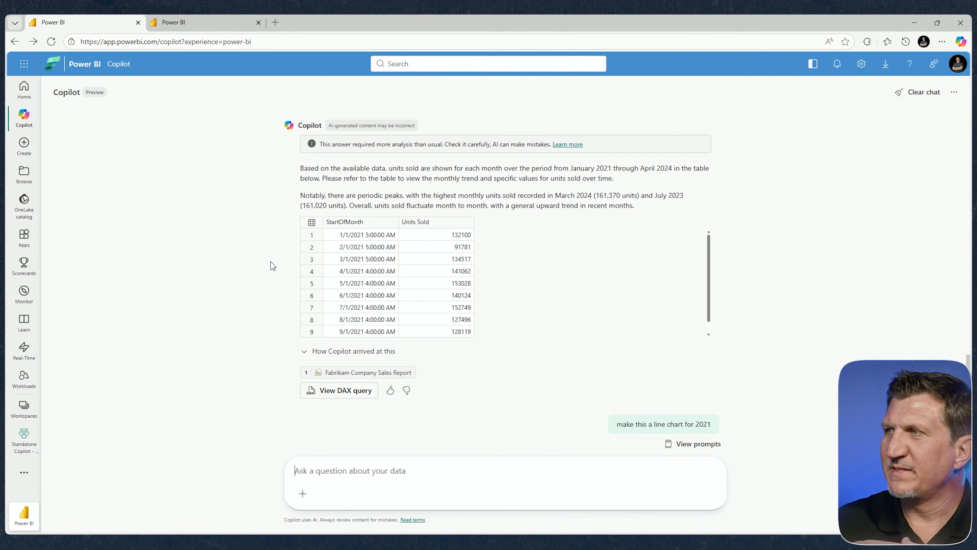
scroll(271, 262, up, 1)
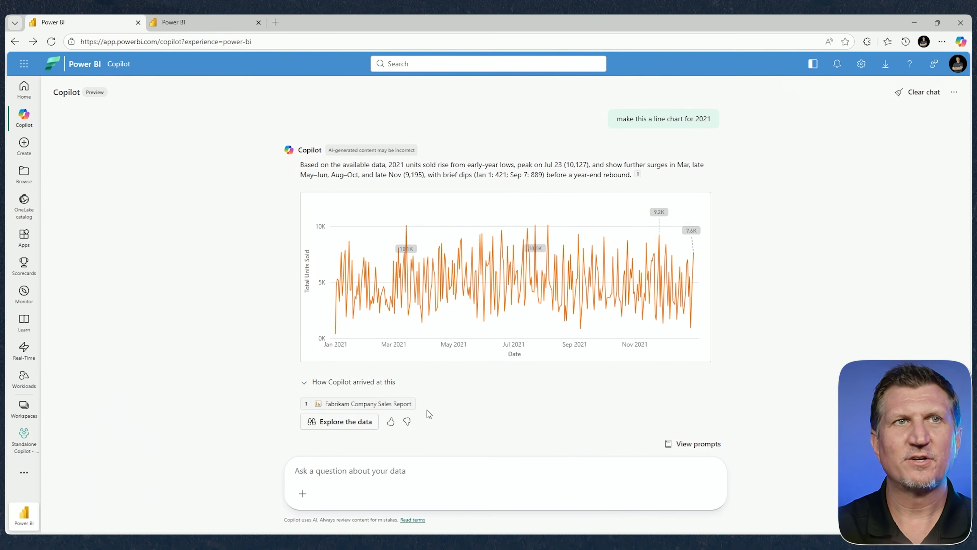
Step: Ask Copilot to "Take the conversation so far and turn it into an email to share with the team." and review the draft
click(344, 467)
key(ctrl+v)
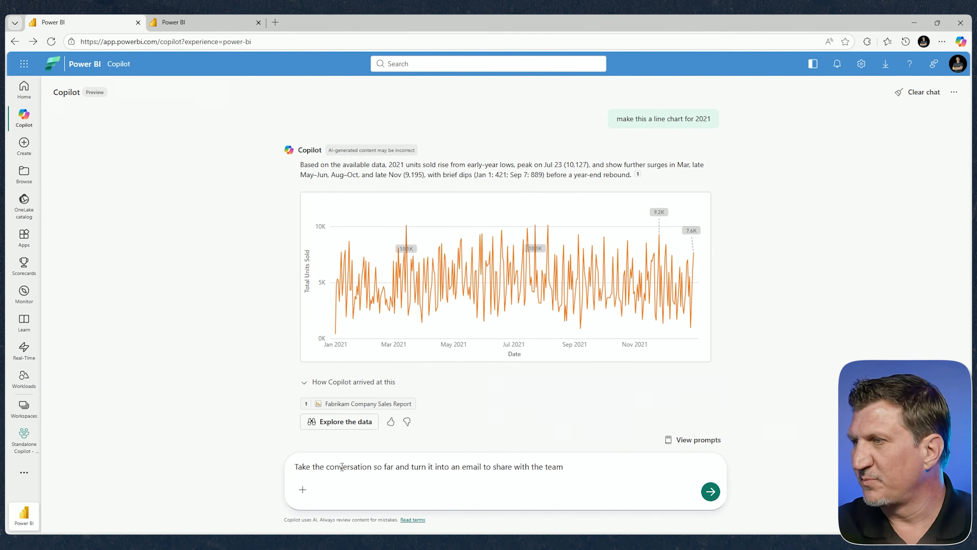
text(.)
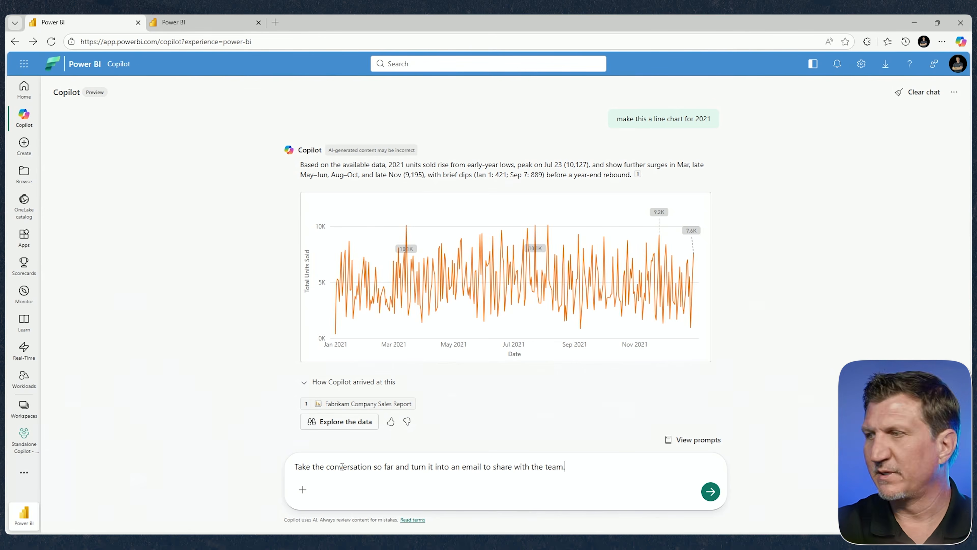
key(Return)
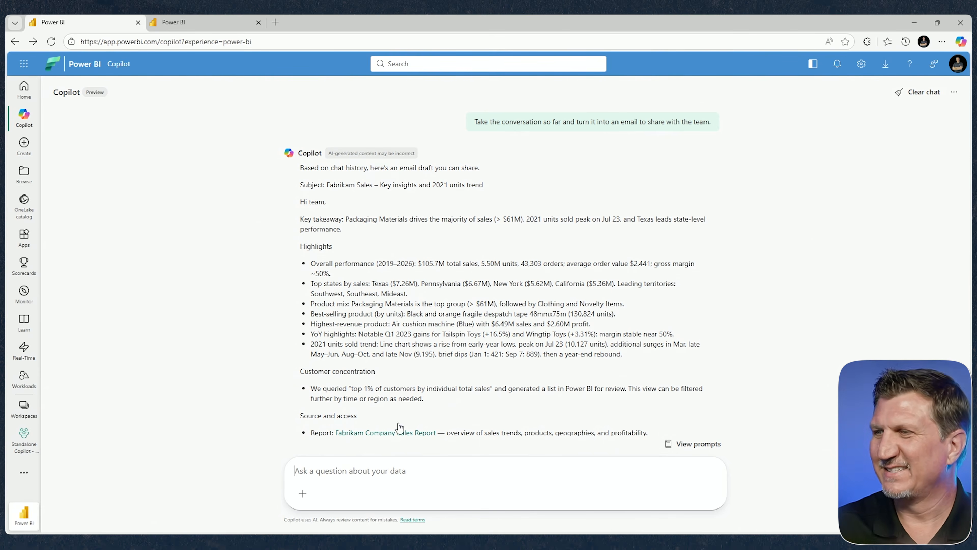
scroll(409, 391, down, 3)
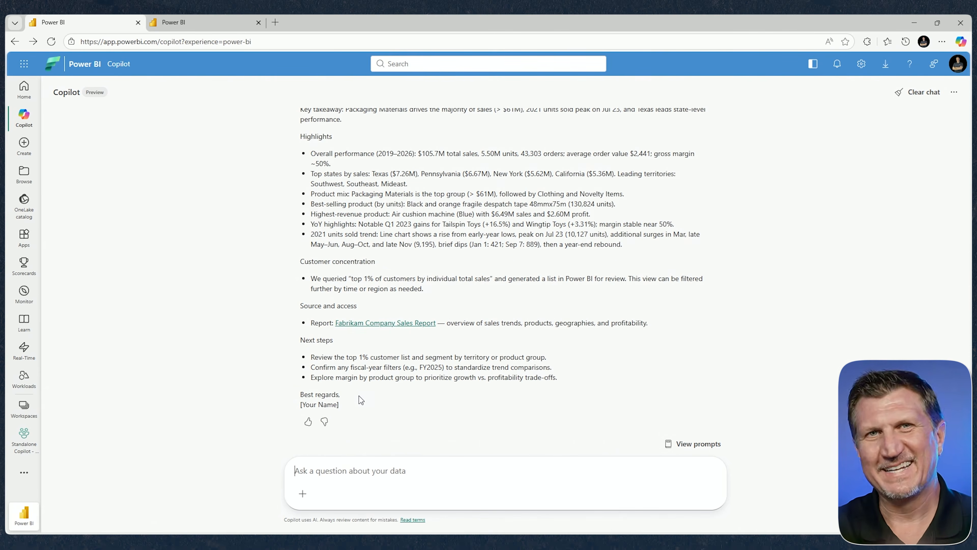
scroll(361, 397, up, 3)
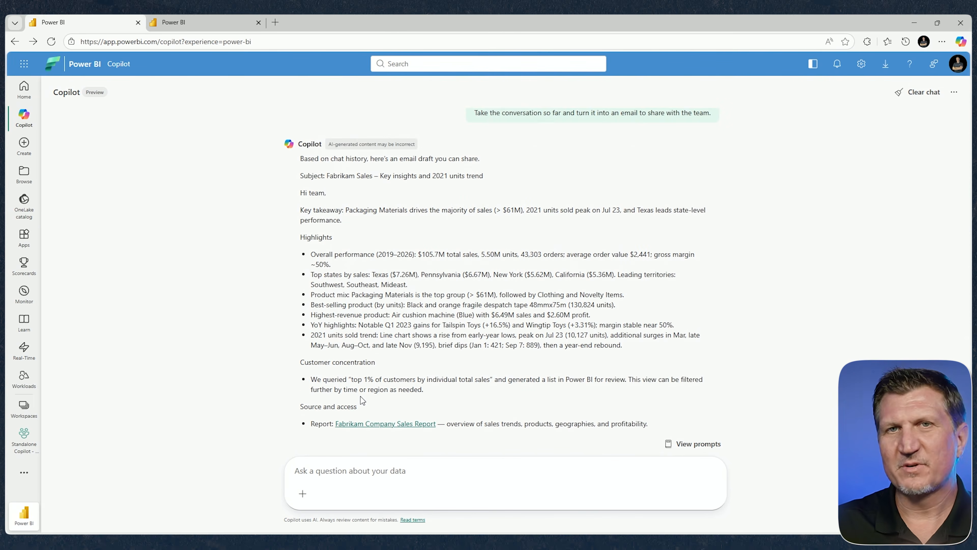
scroll(360, 397, down, 2)
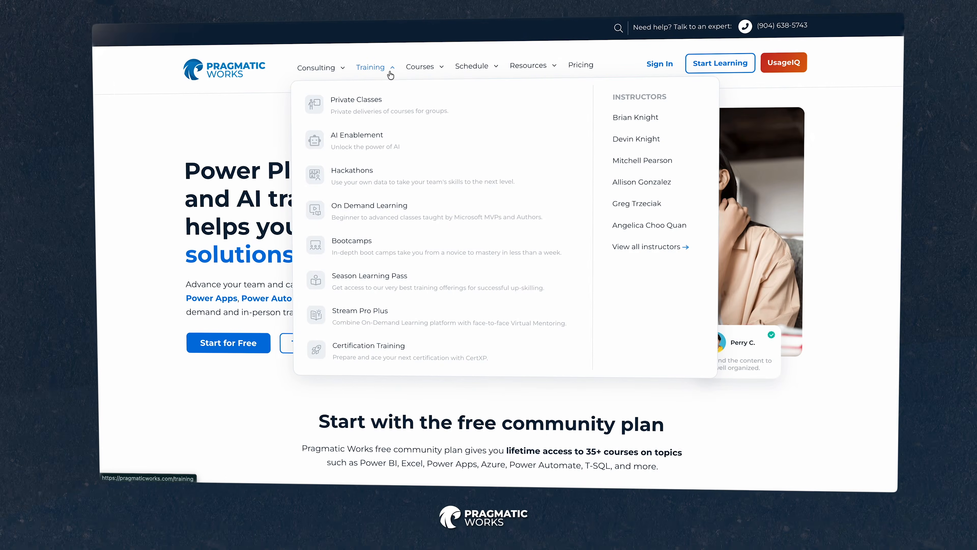
mouse_move(340, 74)
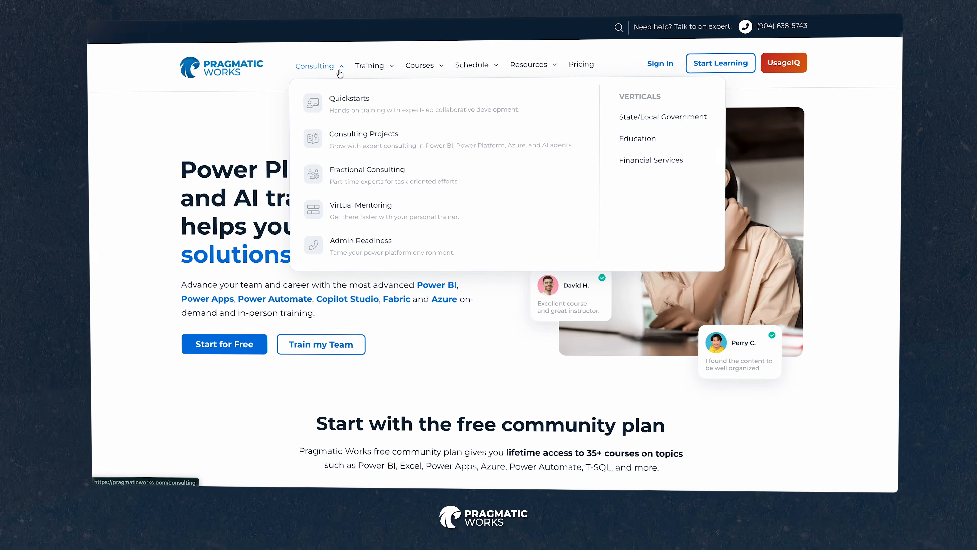